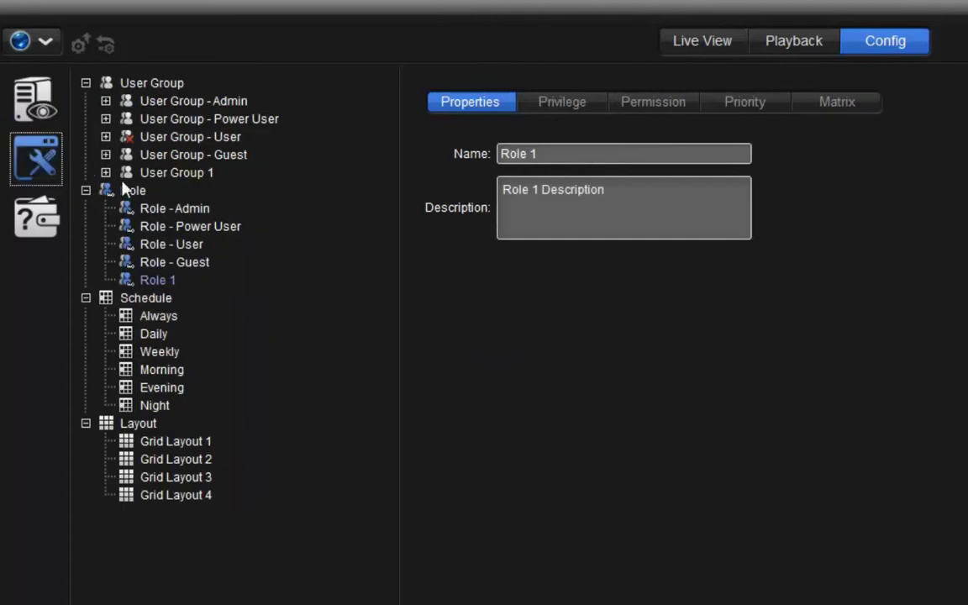
Step: Add a new role and name it guard
{"action": "left_click", "coordinate": [132, 193]}
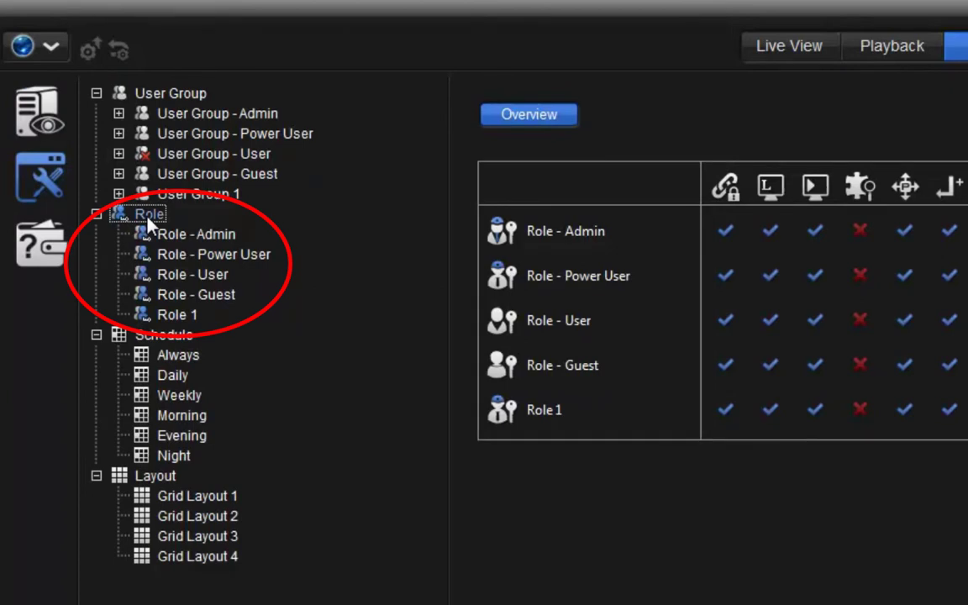
{"action": "left_click", "coordinate": [87, 577]}
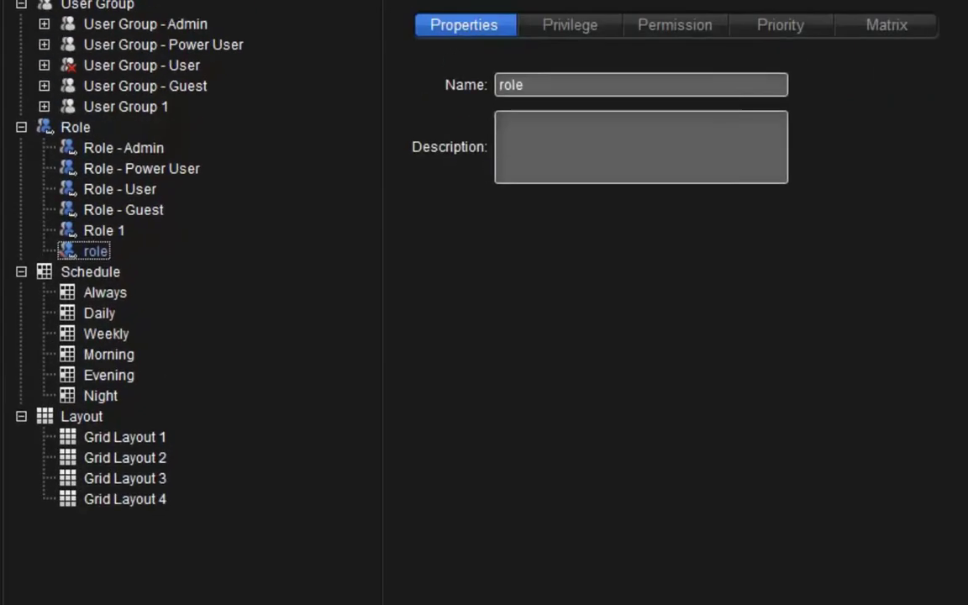
{"action": "double_click", "coordinate": [546, 81]}
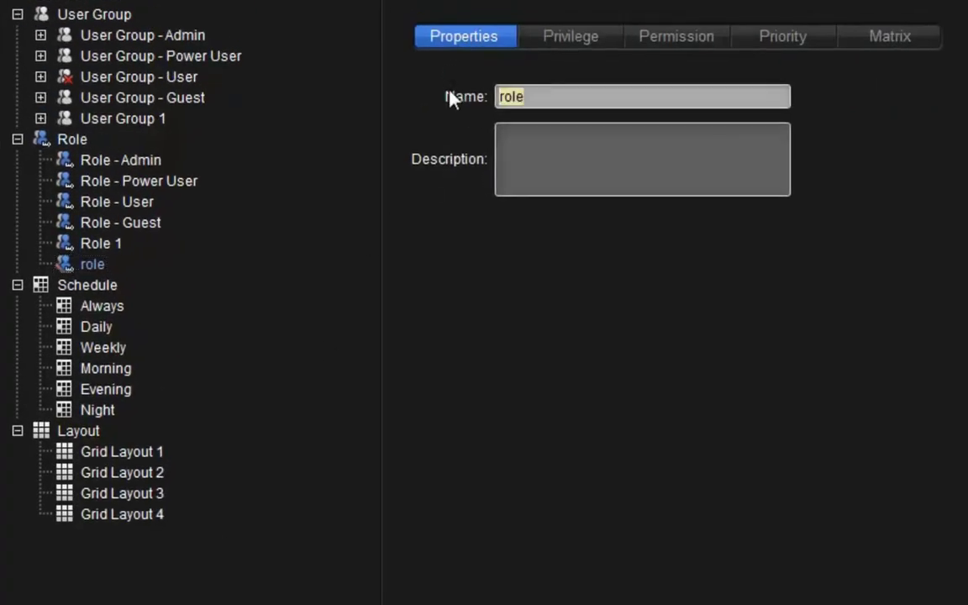
{"action": "type", "text": "guard"}
{"action": "left_click", "coordinate": [525, 166]}
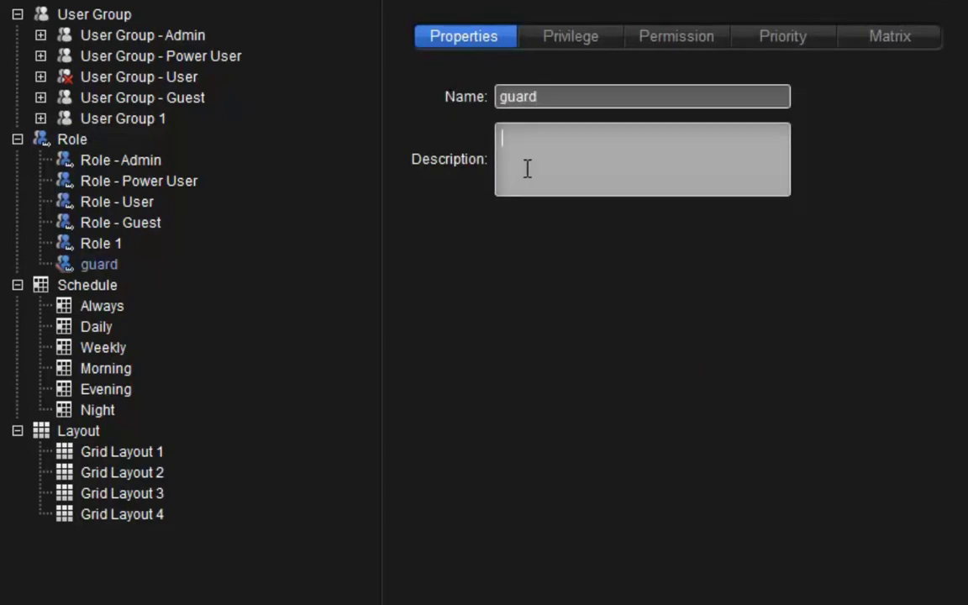
Step: Leave all Config privileges off for the guard role and revoke its Export video and metadata transaction privilege
{"action": "left_click", "coordinate": [588, 39]}
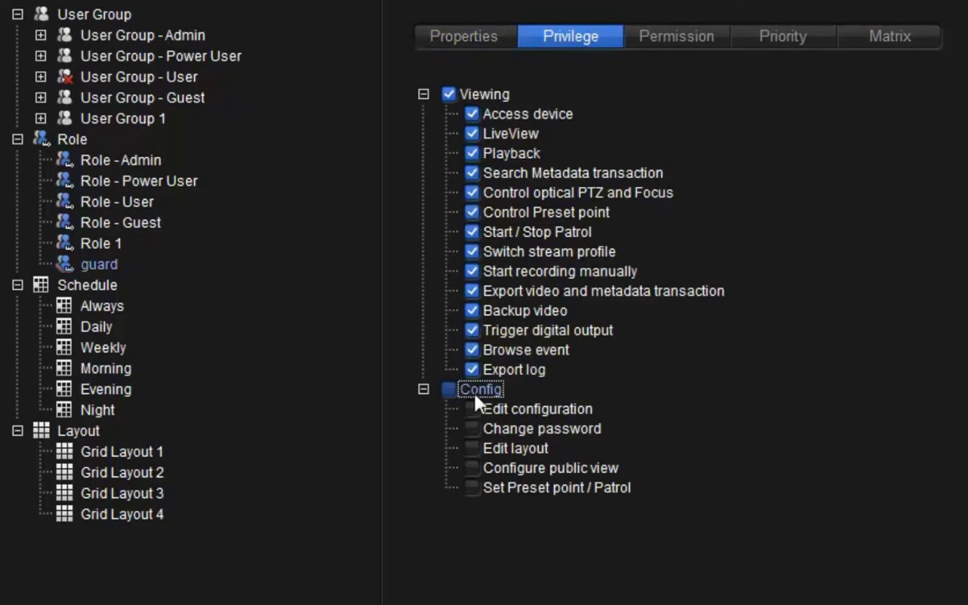
{"action": "left_click", "coordinate": [448, 391]}
{"action": "left_click", "coordinate": [448, 391]}
{"action": "left_click", "coordinate": [472, 292]}
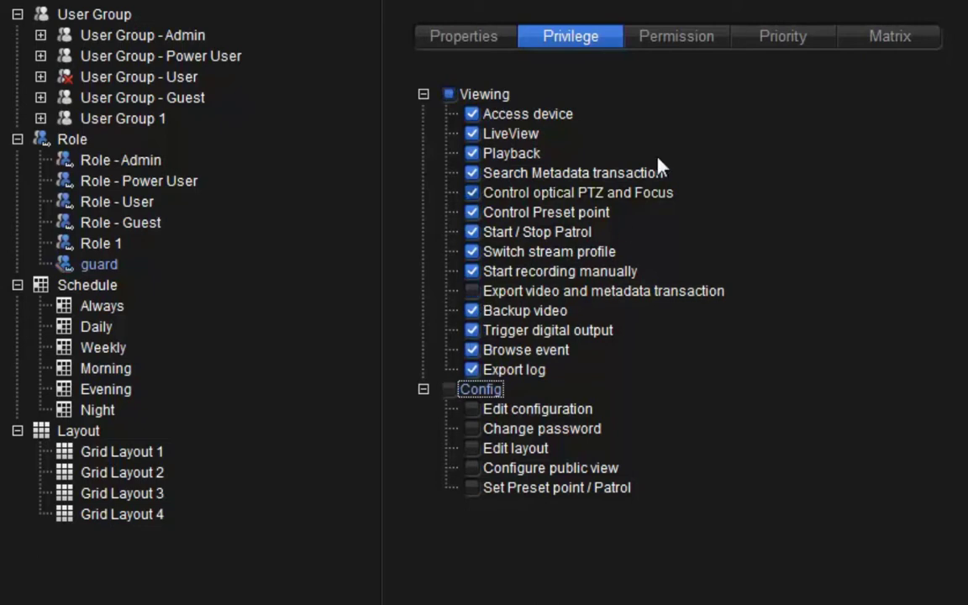
Step: Examine the guard role's device permissions across all servers, filtering the list by Camera and DI before showing All again
{"action": "left_click", "coordinate": [703, 48]}
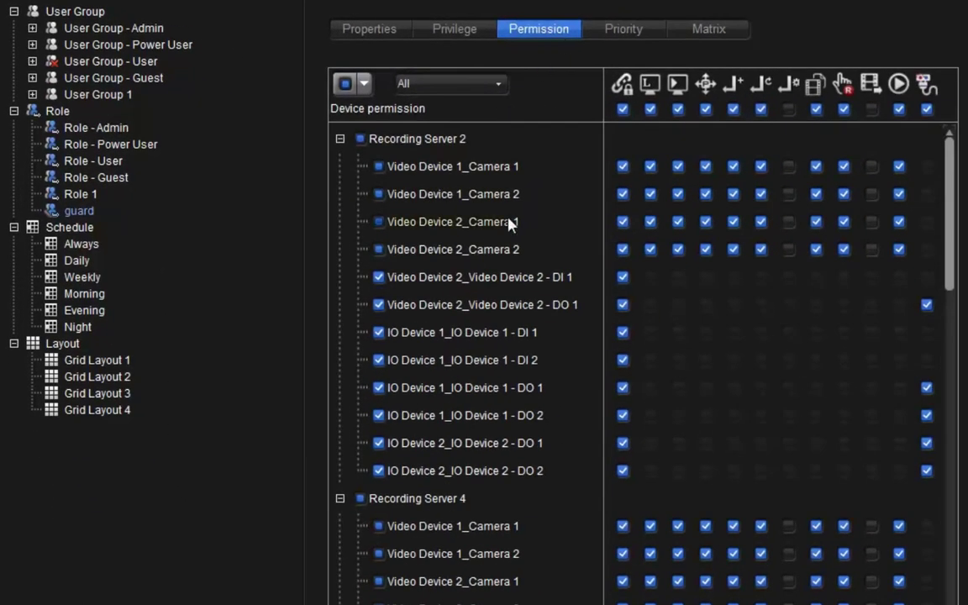
{"action": "scroll", "coordinate": [508, 317], "scroll_direction": "down", "scroll_amount": 12}
{"action": "scroll", "coordinate": [506, 340], "scroll_direction": "down", "scroll_amount": 3}
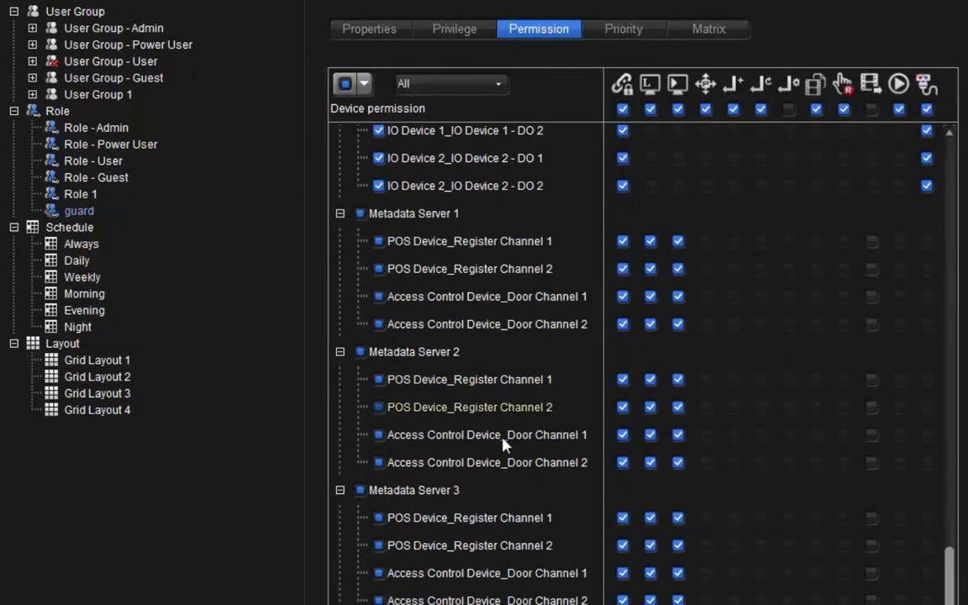
{"action": "scroll", "coordinate": [510, 488], "scroll_direction": "up", "scroll_amount": 10}
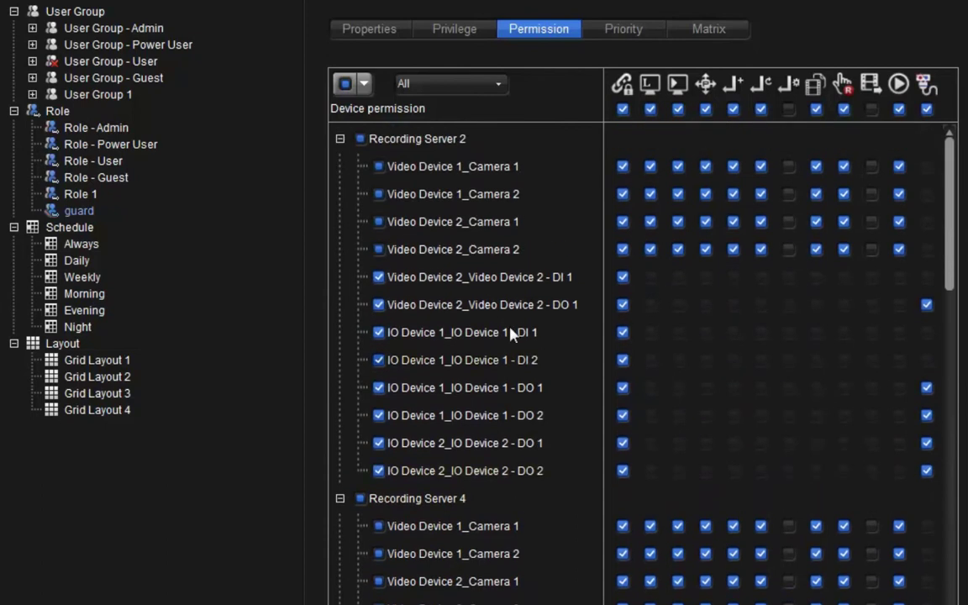
{"action": "left_click", "coordinate": [495, 84]}
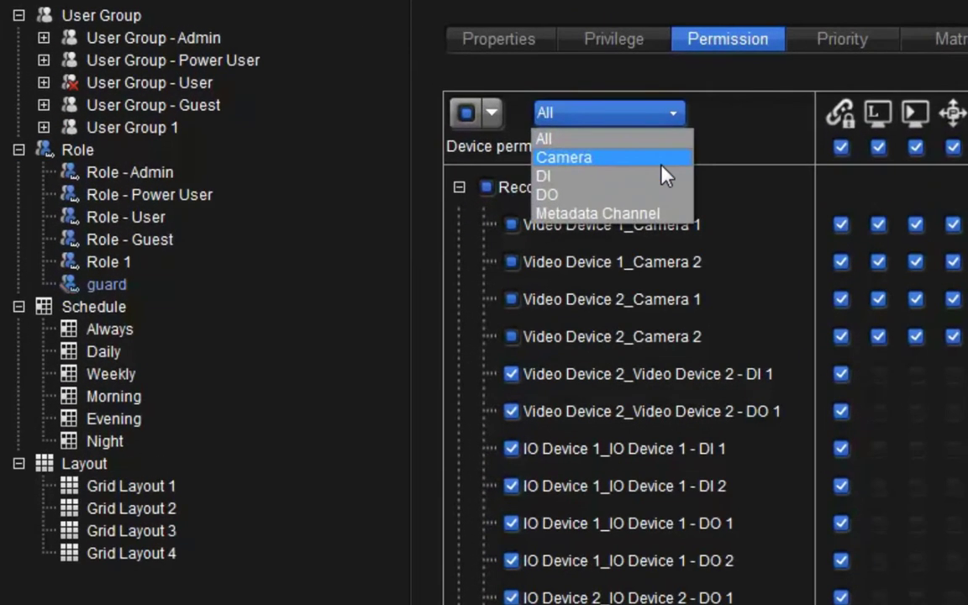
{"action": "left_click", "coordinate": [624, 149]}
{"action": "left_click", "coordinate": [620, 109]}
{"action": "left_click", "coordinate": [651, 180]}
{"action": "left_click", "coordinate": [648, 119]}
{"action": "left_click", "coordinate": [642, 141]}
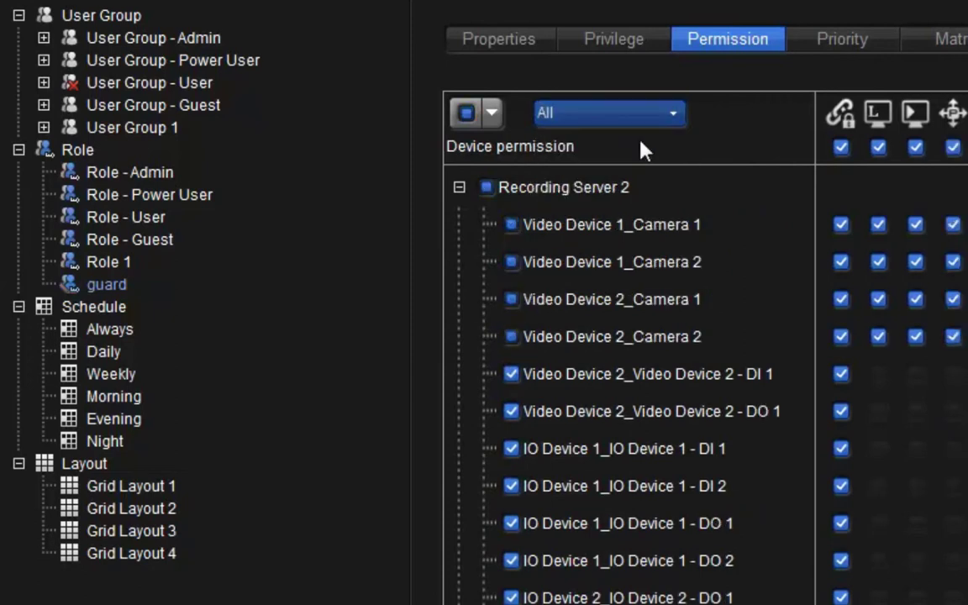
Step: Revoke all of the guard role's permissions for Video Device 1's Camera 1 and Camera 2 under Recording Server 2
{"action": "left_click", "coordinate": [377, 168]}
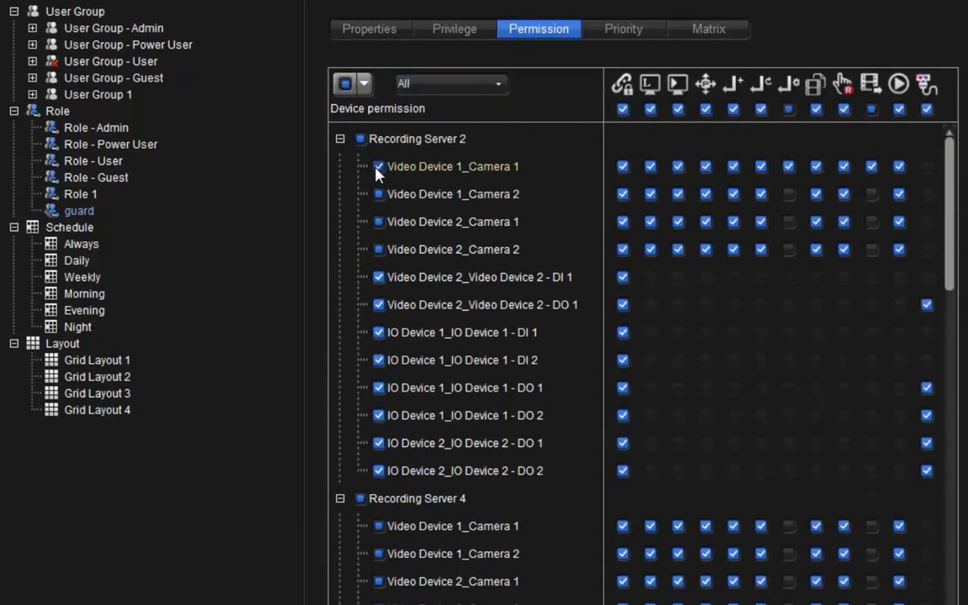
{"action": "left_click", "coordinate": [378, 167]}
{"action": "left_click", "coordinate": [378, 194]}
{"action": "left_click", "coordinate": [378, 194]}
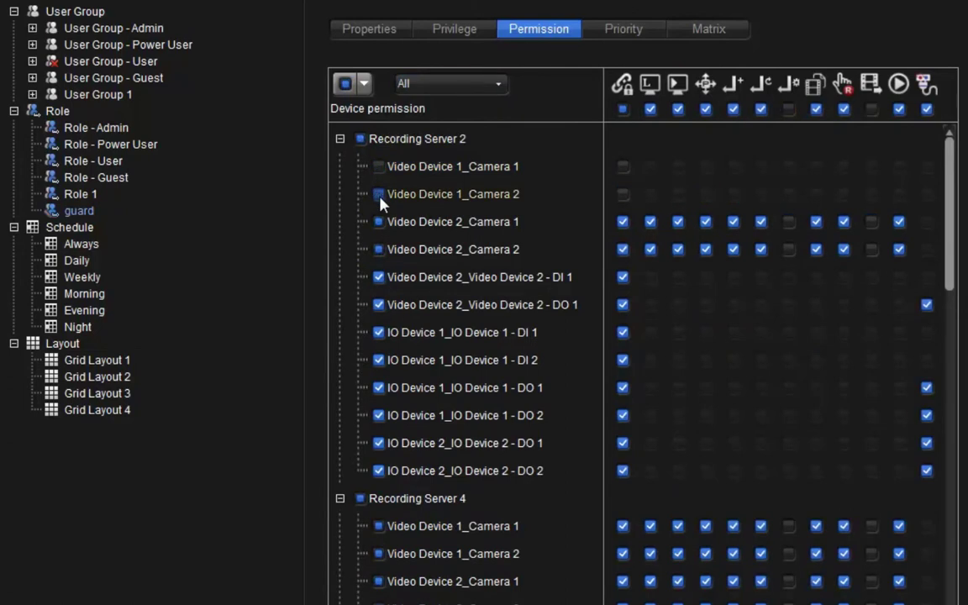
Step: Grant the guard role full permissions on every device except those under Recording Server 4
{"action": "left_click", "coordinate": [346, 84]}
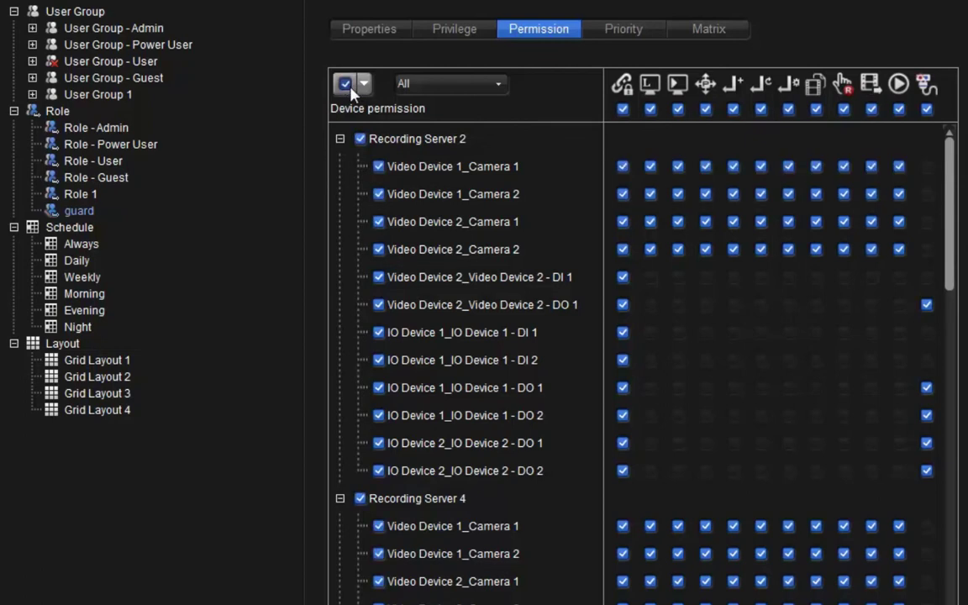
{"action": "left_click", "coordinate": [364, 83]}
{"action": "left_click", "coordinate": [363, 126]}
{"action": "left_click", "coordinate": [345, 85]}
{"action": "left_click", "coordinate": [361, 498]}
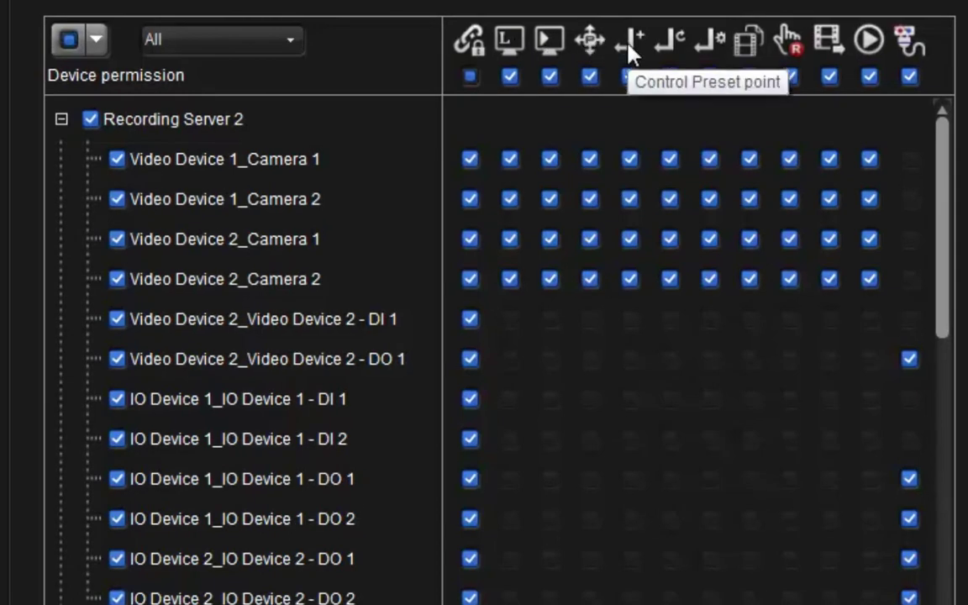
Step: Revoke the preset point and patrol control permissions for all cameras, and Playback for Recording Server 2's Video Device 1_Camera 1
{"action": "left_click", "coordinate": [631, 79]}
{"action": "left_click", "coordinate": [670, 77]}
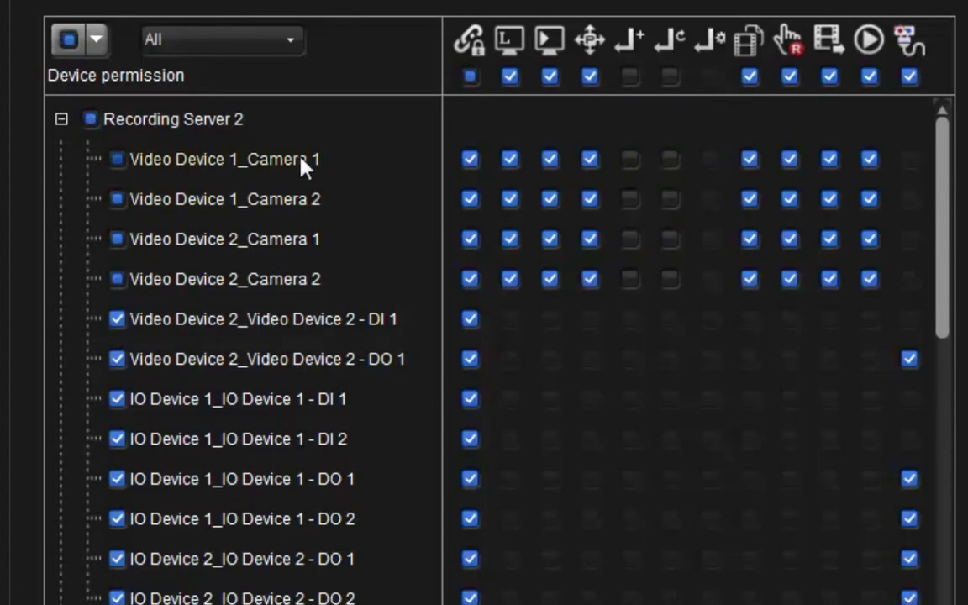
{"action": "left_click", "coordinate": [550, 159]}
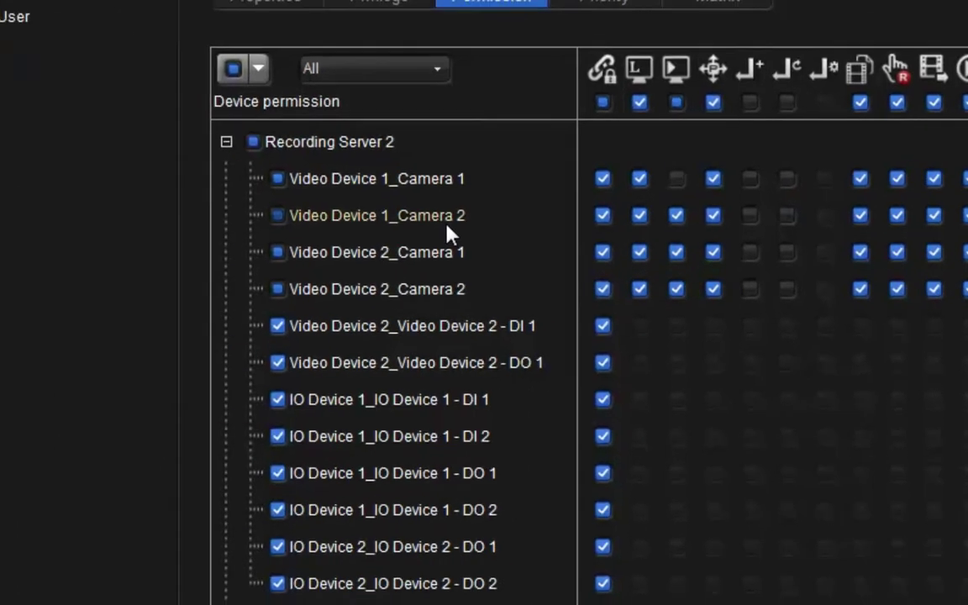
Step: Grant the guard role the Control Preset point privilege and check the matching column in its device permissions
{"action": "left_click", "coordinate": [561, 40]}
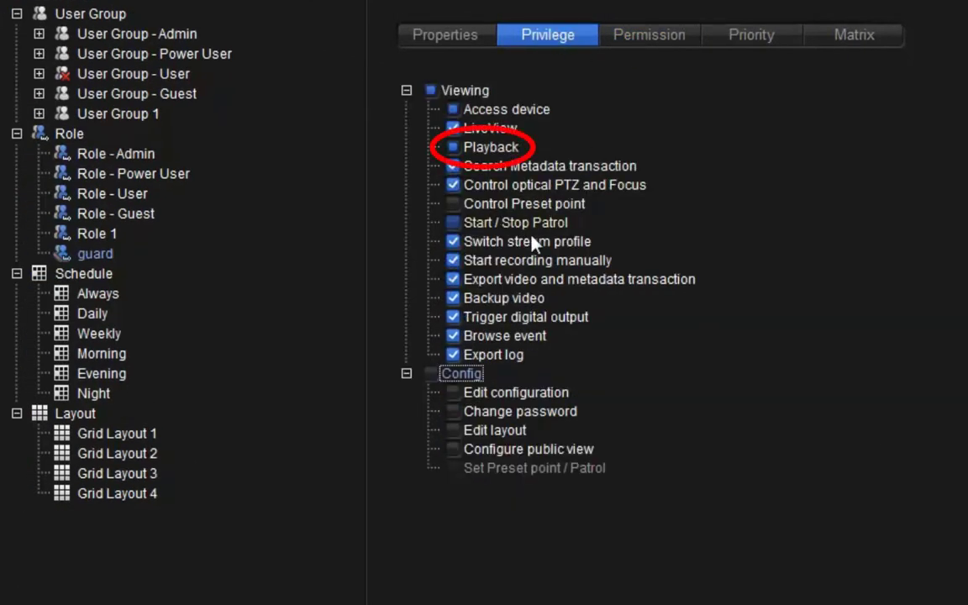
{"action": "left_click", "coordinate": [453, 204]}
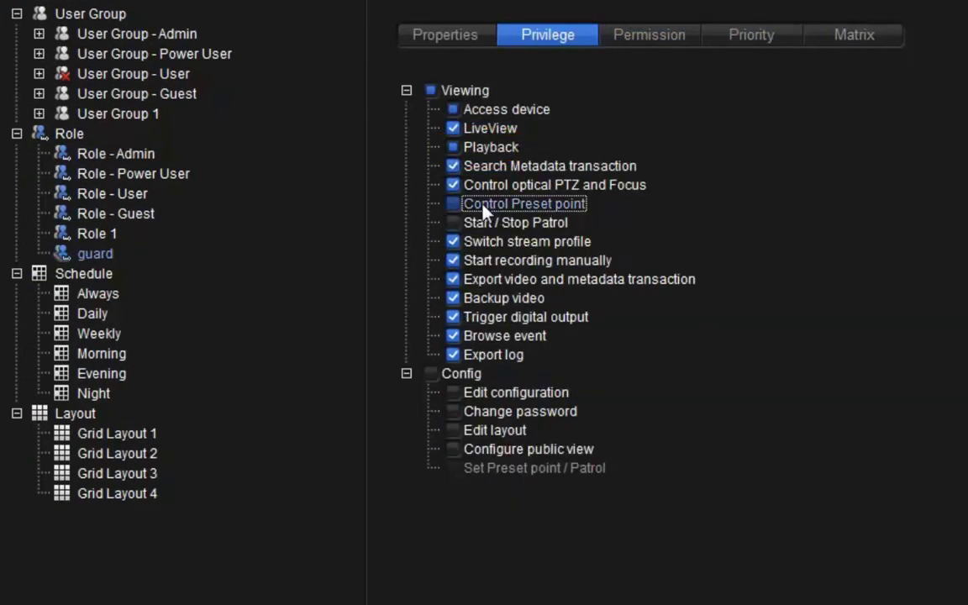
{"action": "left_click", "coordinate": [660, 38]}
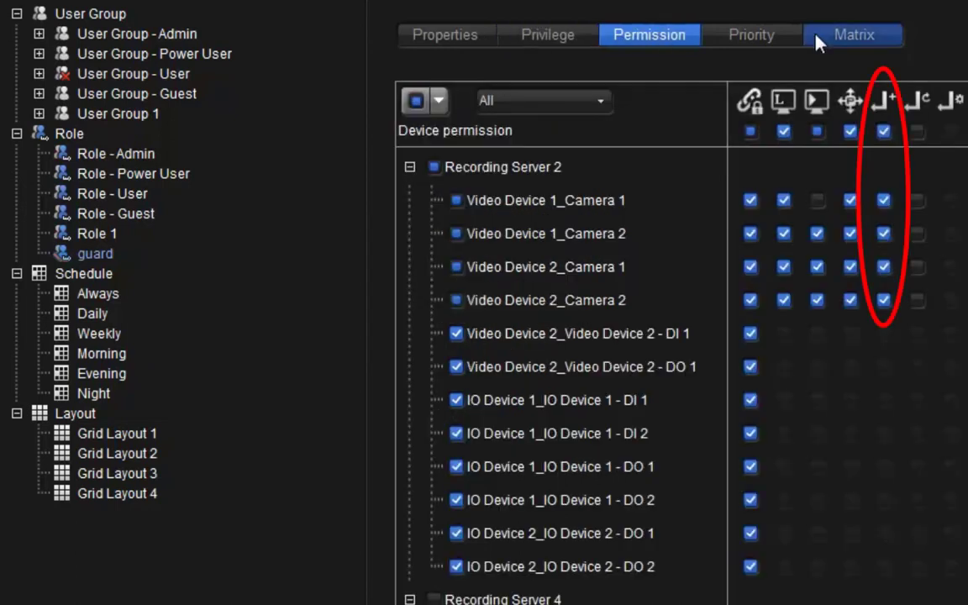
Step: Set the guard role's PTZ/Preset/Patrol priority and Matrix priority both to 1
{"action": "left_click", "coordinate": [779, 41]}
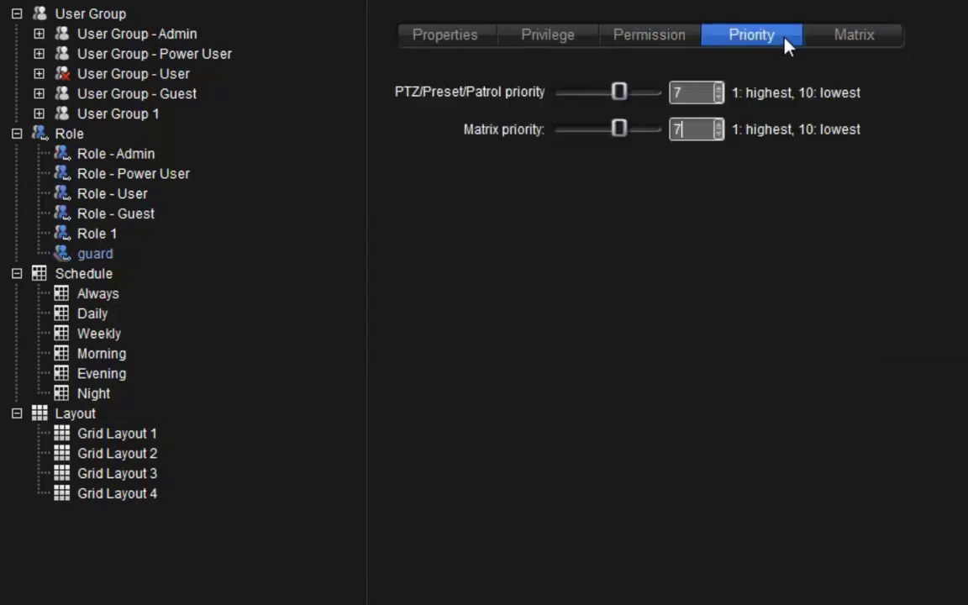
{"action": "mouse_move", "coordinate": [620, 91]}
{"action": "left_mouse_down"}
{"action": "mouse_move", "coordinate": [608, 89]}
{"action": "mouse_move", "coordinate": [621, 91]}
{"action": "left_mouse_up"}
{"action": "left_click", "coordinate": [619, 91]}
{"action": "type", "text": "1"}
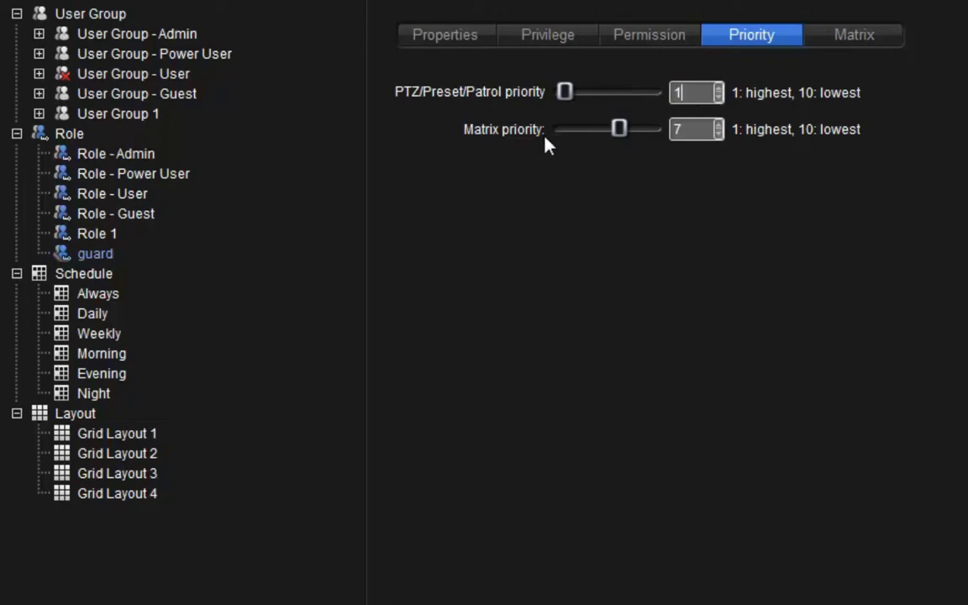
{"action": "double_click", "coordinate": [687, 130]}
{"action": "type", "text": "1"}
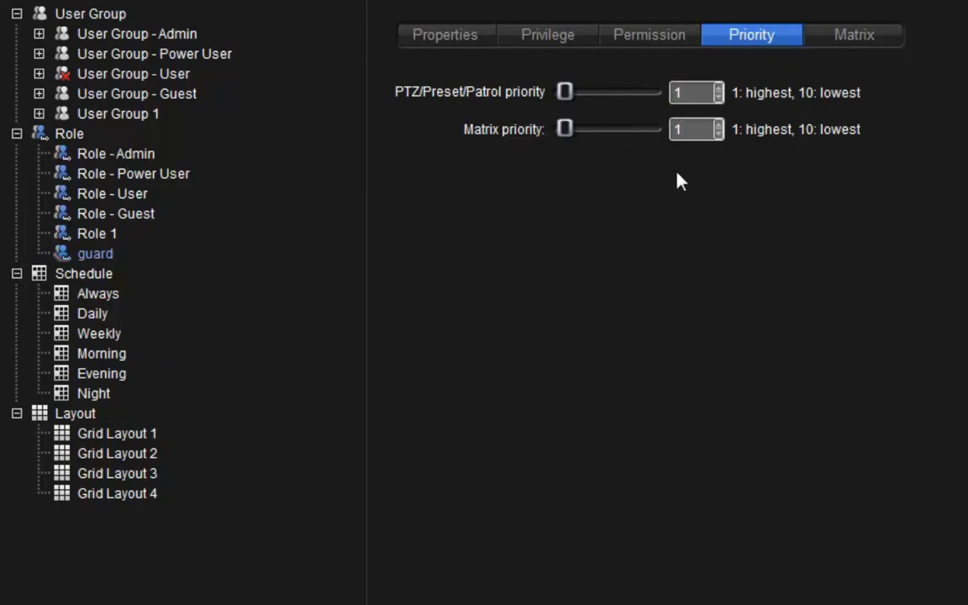
Step: In the guard role's Matrix settings, allow Matrix 1, assign view profile 1 and toggle Auto connect
{"action": "left_click", "coordinate": [825, 48]}
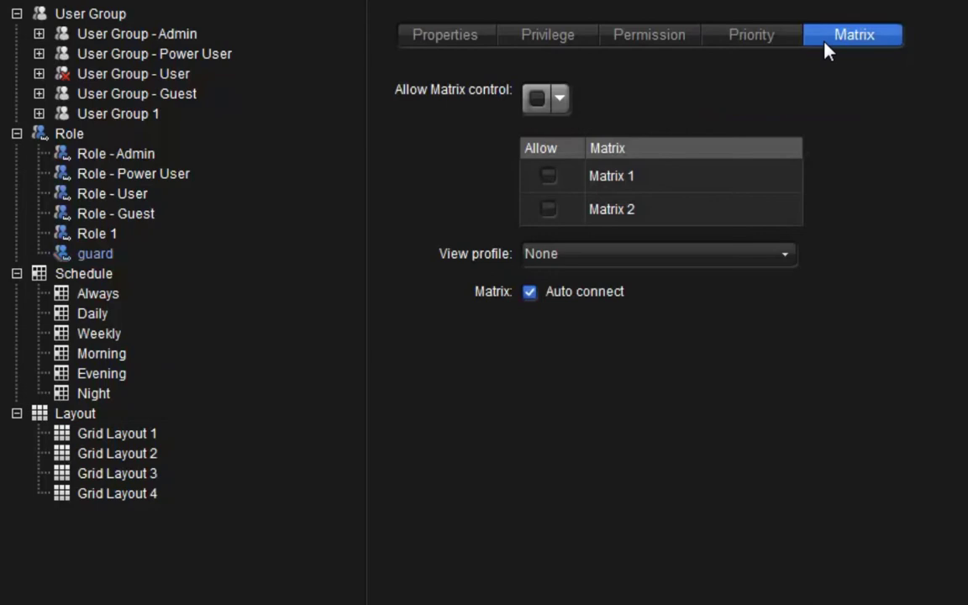
{"action": "left_click", "coordinate": [547, 178]}
{"action": "left_click", "coordinate": [615, 255]}
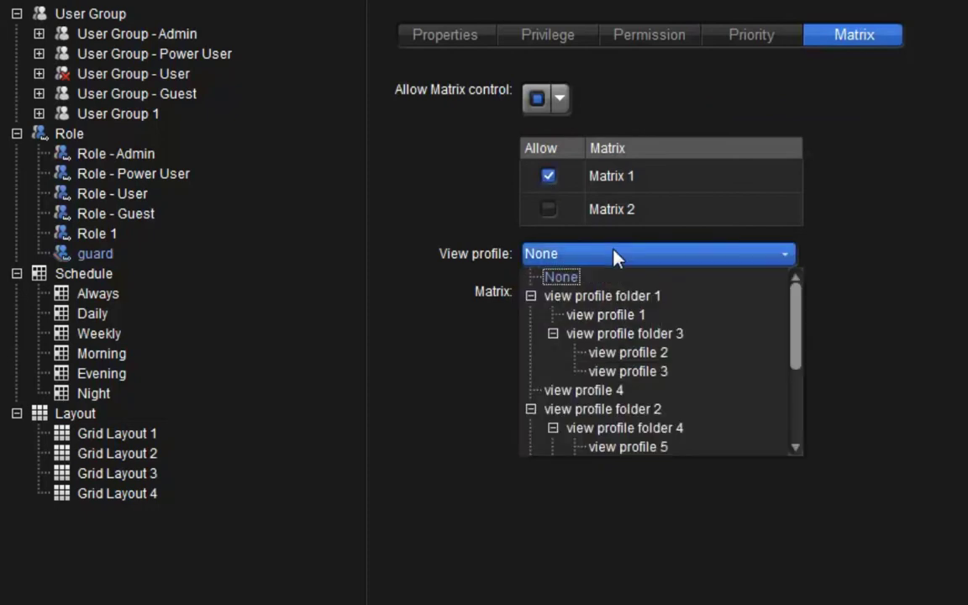
{"action": "left_click", "coordinate": [609, 315]}
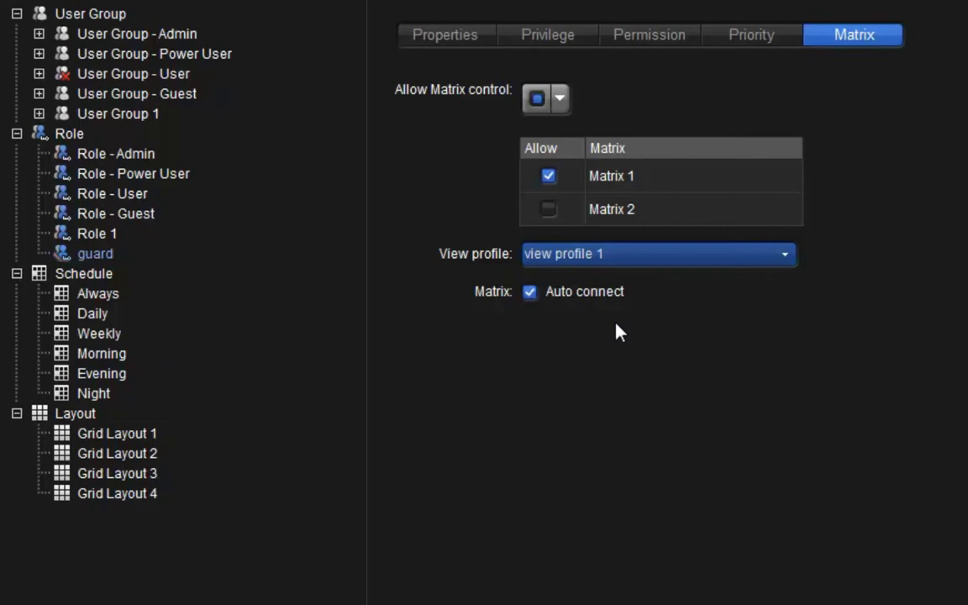
{"action": "left_click", "coordinate": [530, 297]}
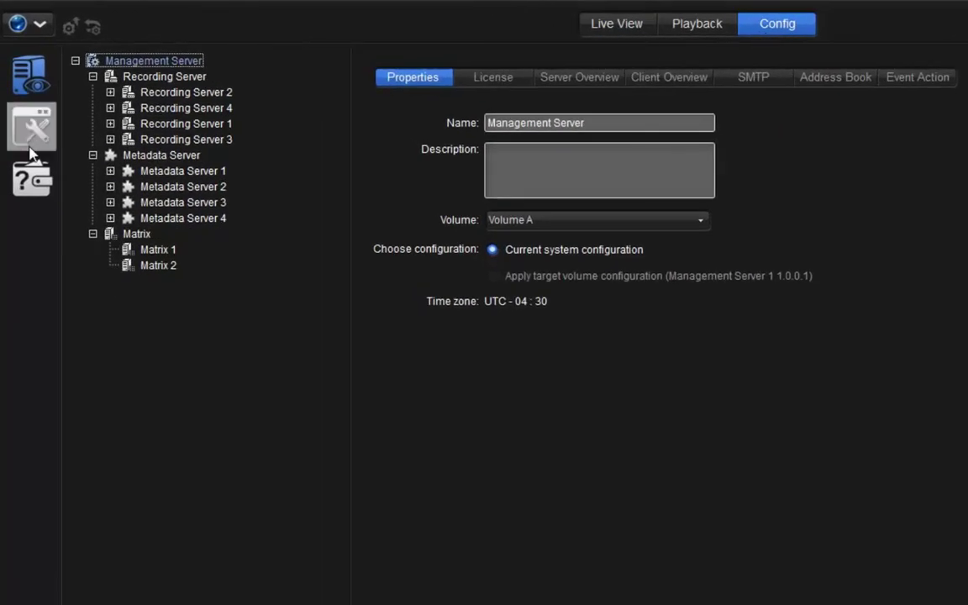
Step: Add a new user group and name it "guard- morning"
{"action": "left_click", "coordinate": [31, 154]}
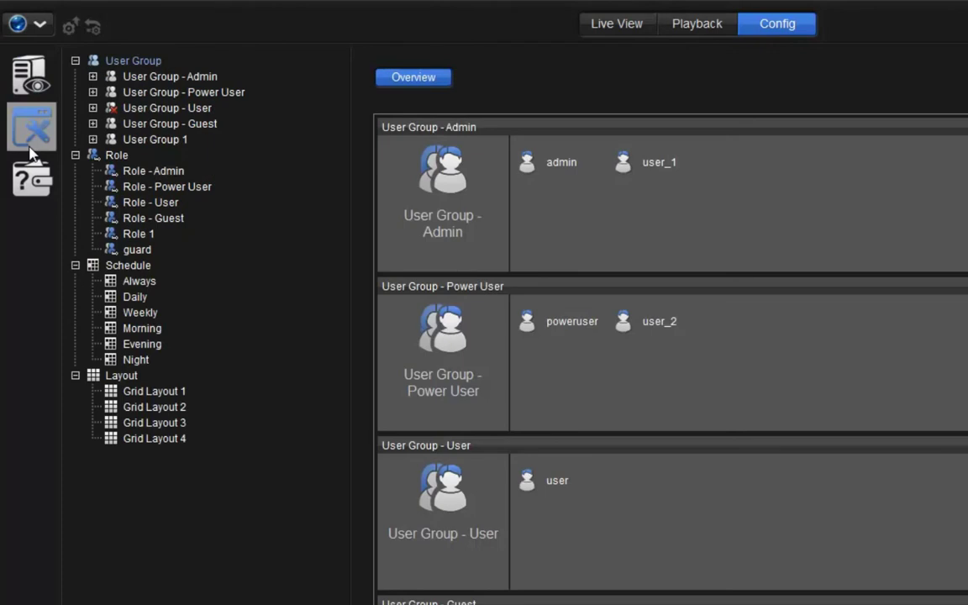
{"action": "left_click", "coordinate": [148, 62]}
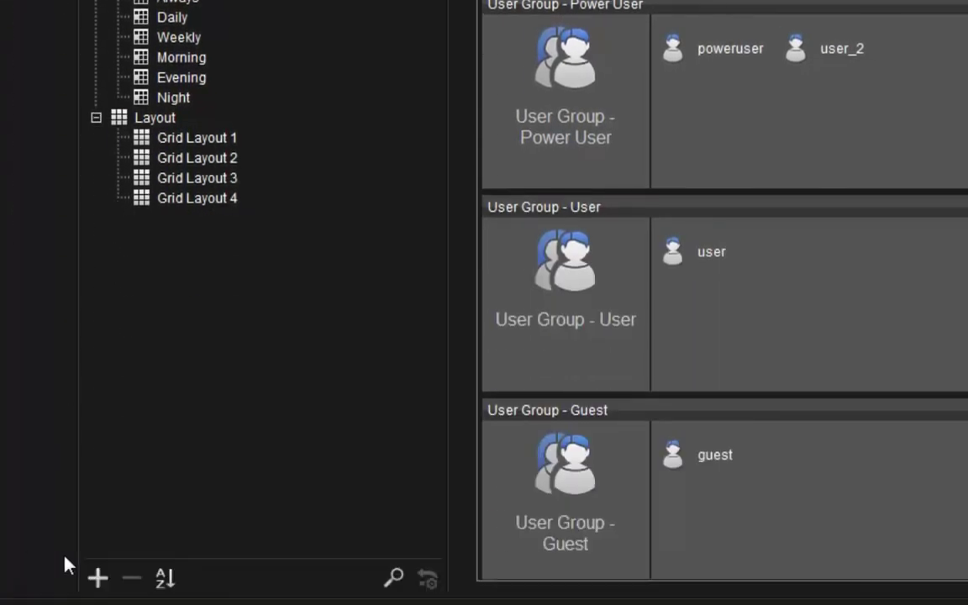
{"action": "left_click", "coordinate": [94, 577]}
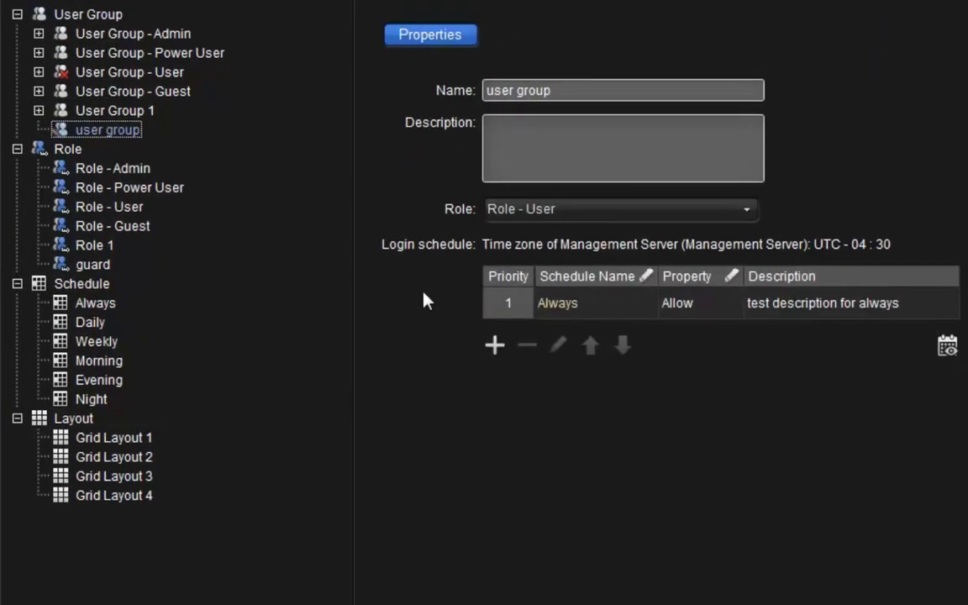
{"action": "triple_click", "coordinate": [538, 90]}
{"action": "type", "text": "guard- morning"}
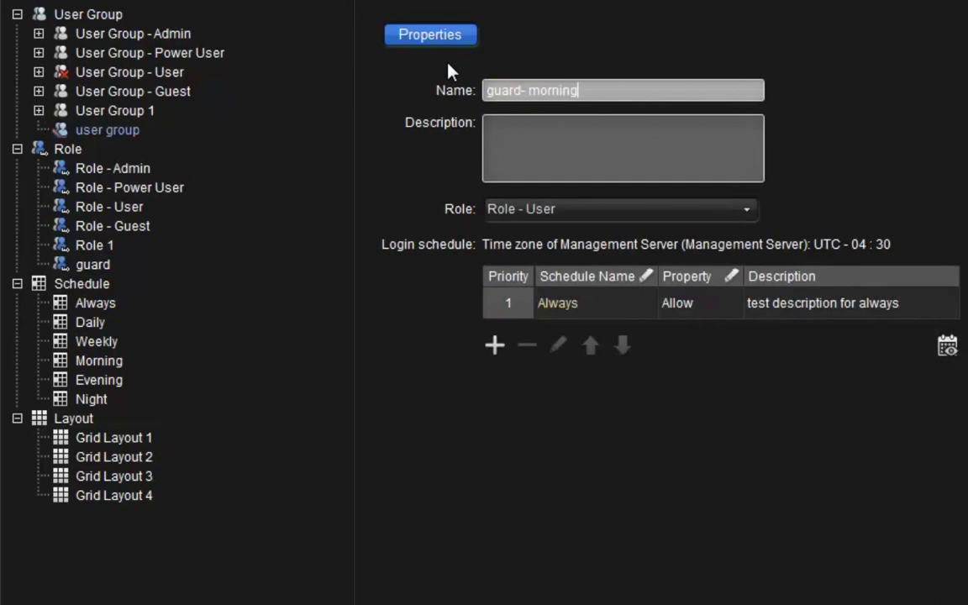
Step: Assign the guard role to the guard- morning group and set its login schedule to Morning
{"action": "left_click", "coordinate": [589, 212]}
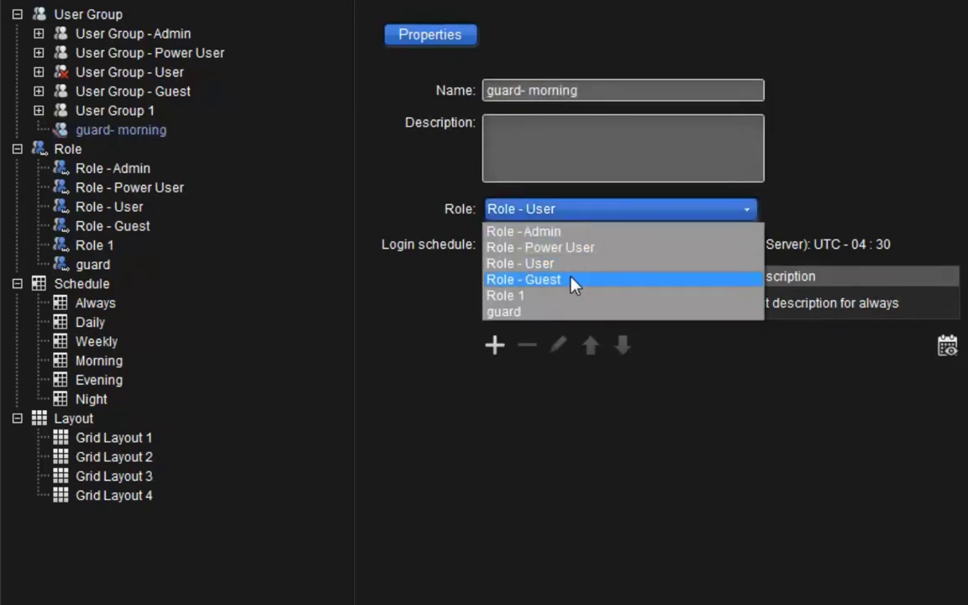
{"action": "left_click", "coordinate": [560, 313]}
{"action": "left_click", "coordinate": [561, 321]}
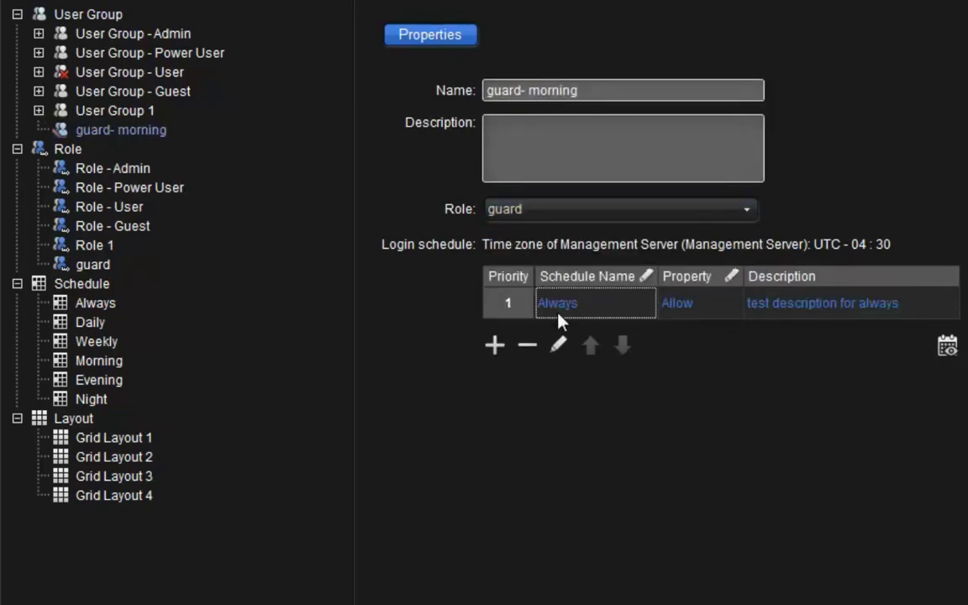
{"action": "left_click", "coordinate": [561, 321]}
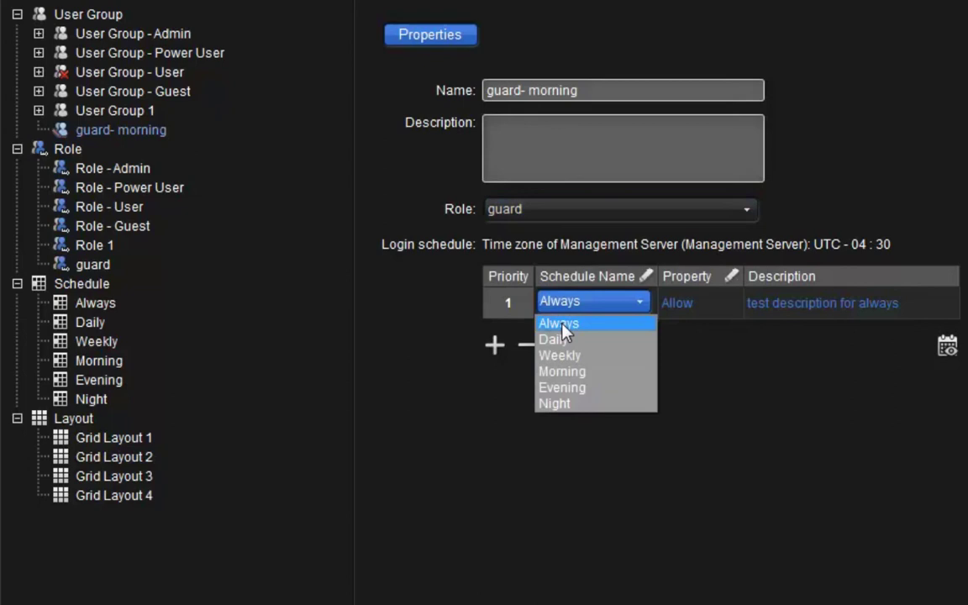
{"action": "left_click", "coordinate": [575, 374]}
Step: Add a new user to the guard- morning group and name it guard1
{"action": "left_click", "coordinate": [115, 132]}
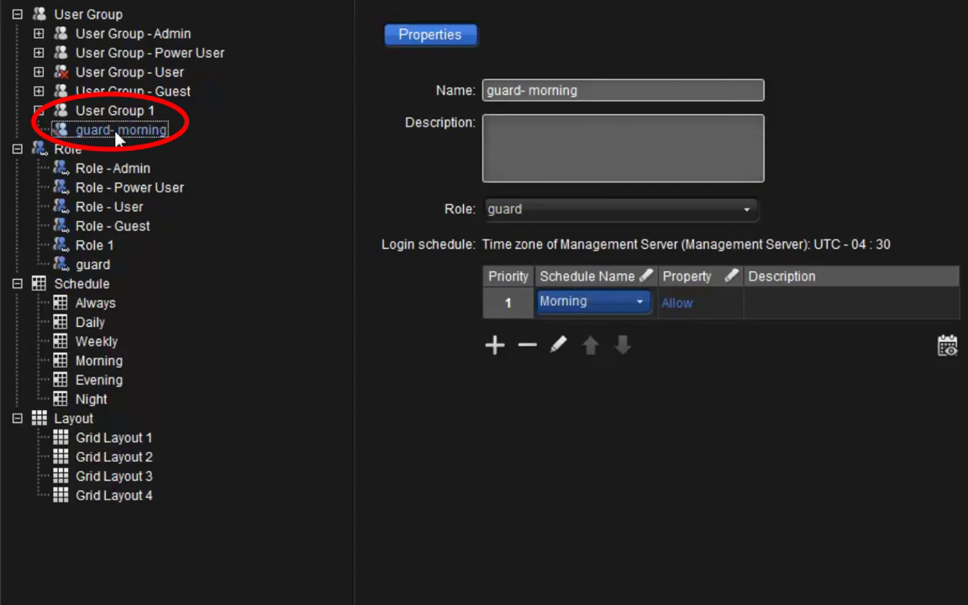
{"action": "left_click", "coordinate": [17, 579]}
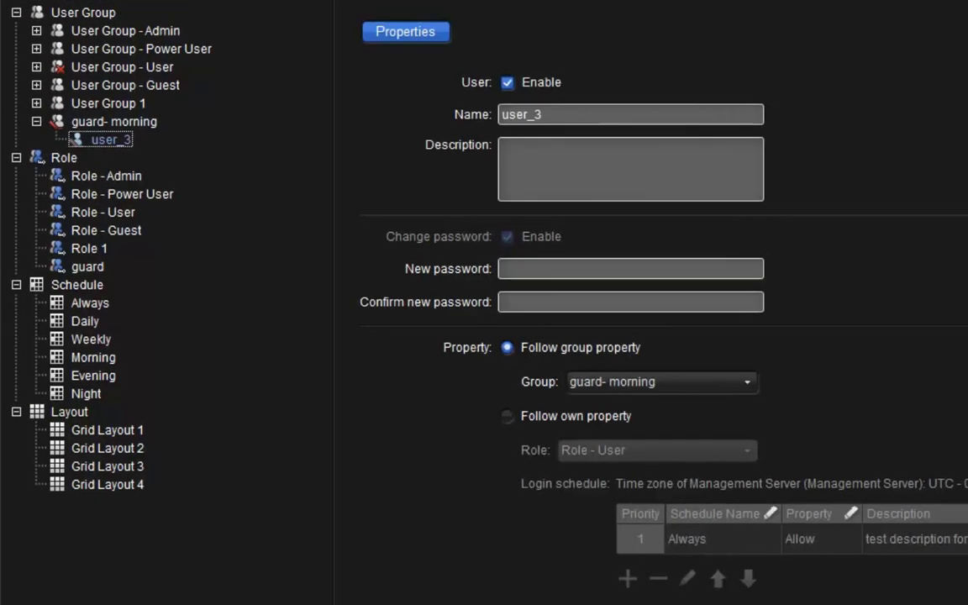
{"action": "key", "text": "Tab"}
{"action": "type", "text": "g"}
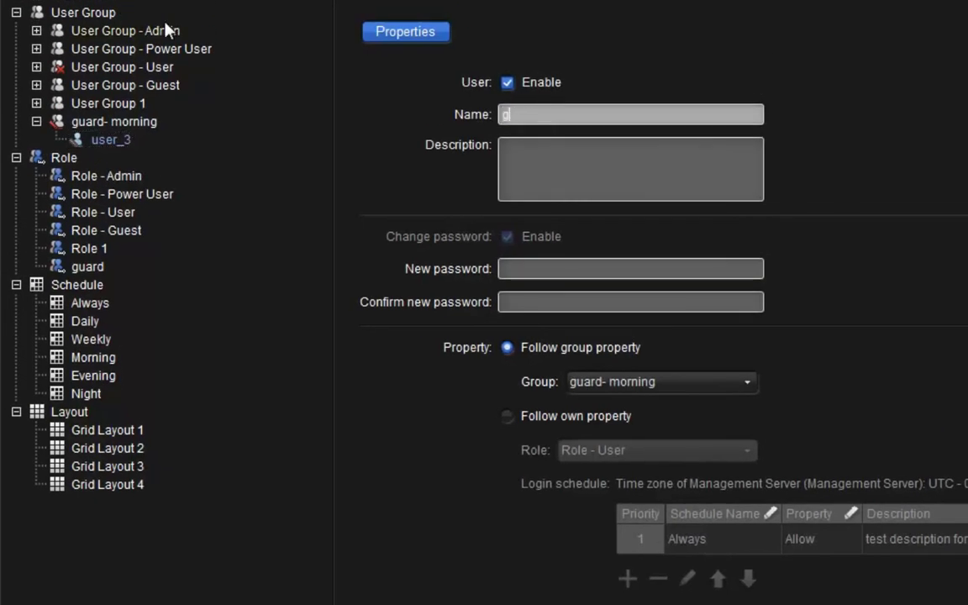
{"action": "type", "text": "uard1"}
{"action": "left_click", "coordinate": [510, 266]}
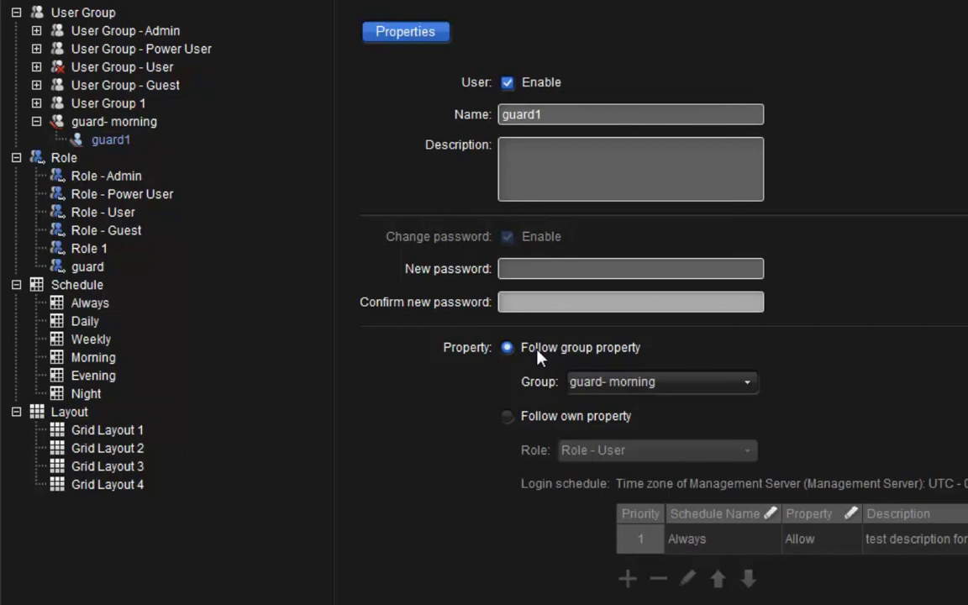
Step: Make guard1 follow its own property instead of the group's, with the role Role - Guest
{"action": "left_click", "coordinate": [507, 417]}
{"action": "left_click", "coordinate": [593, 452]}
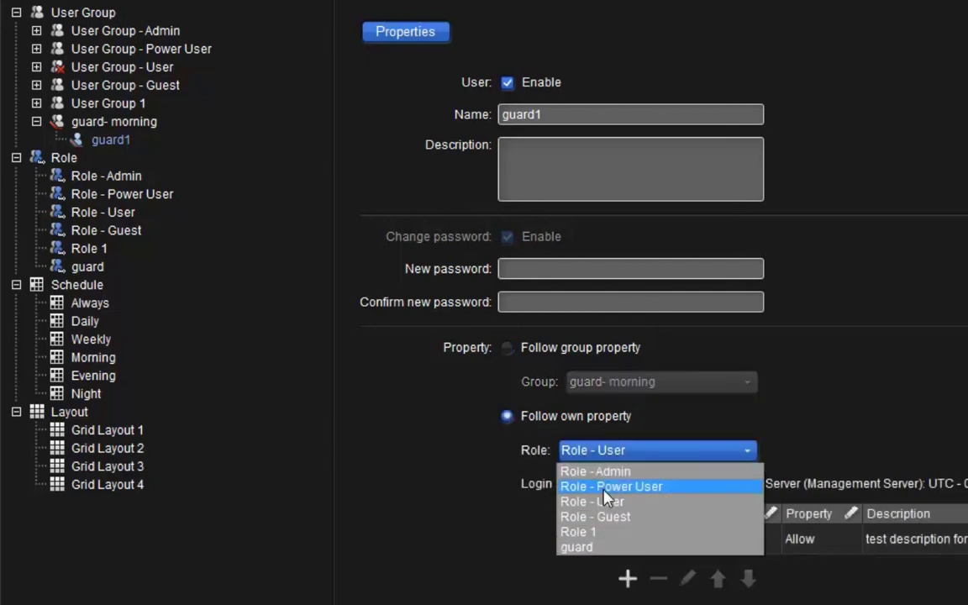
{"action": "left_click", "coordinate": [605, 517]}
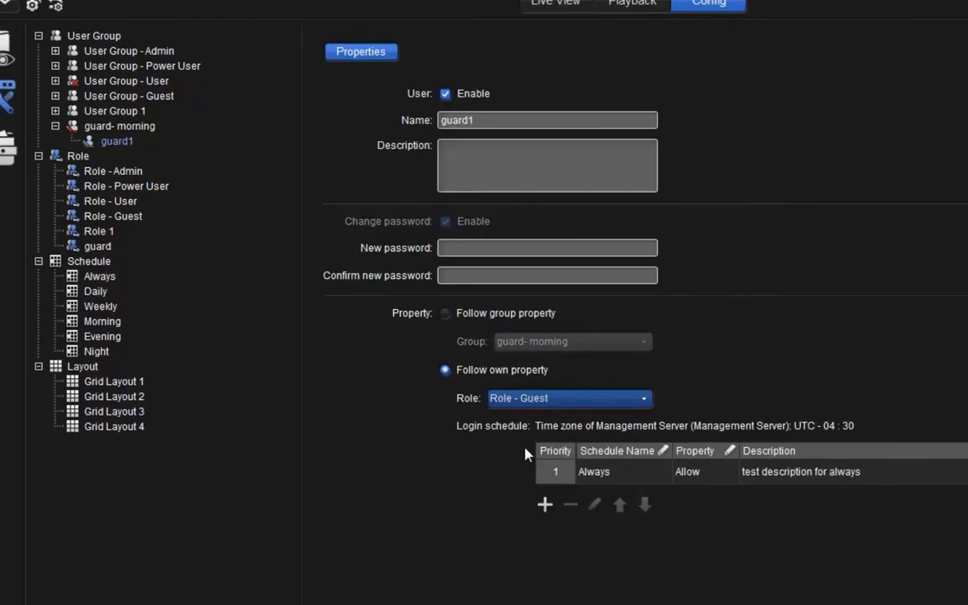